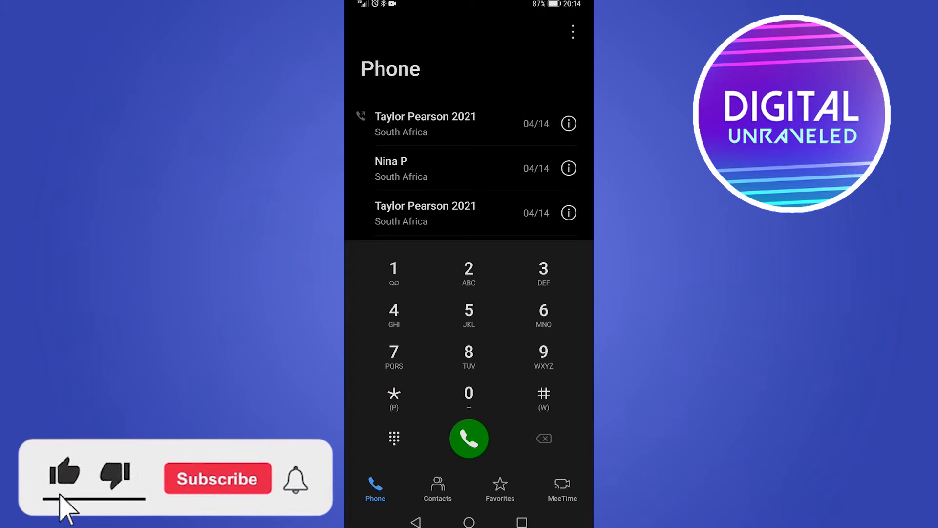
# - From the dialer menu, show the Blocked list, checking Messages then the Calls list
pyautogui.click(572, 30)
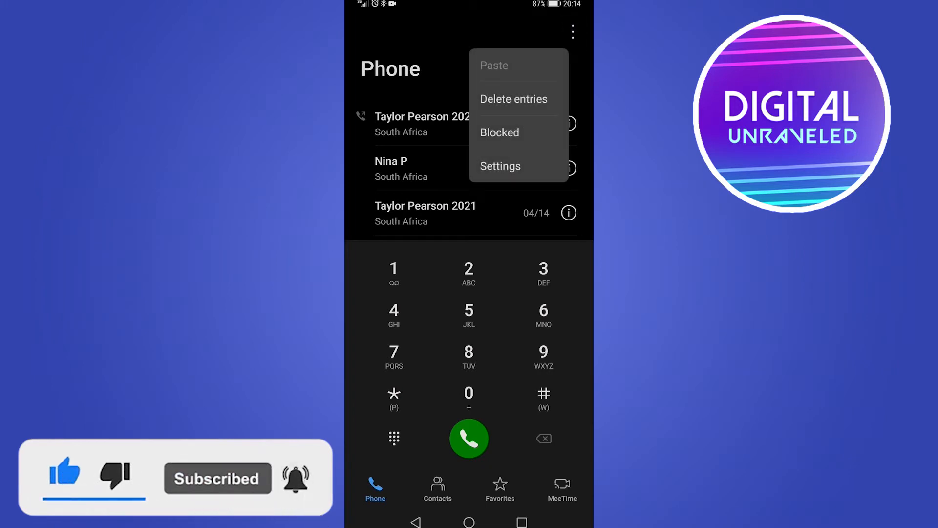
pyautogui.click(506, 133)
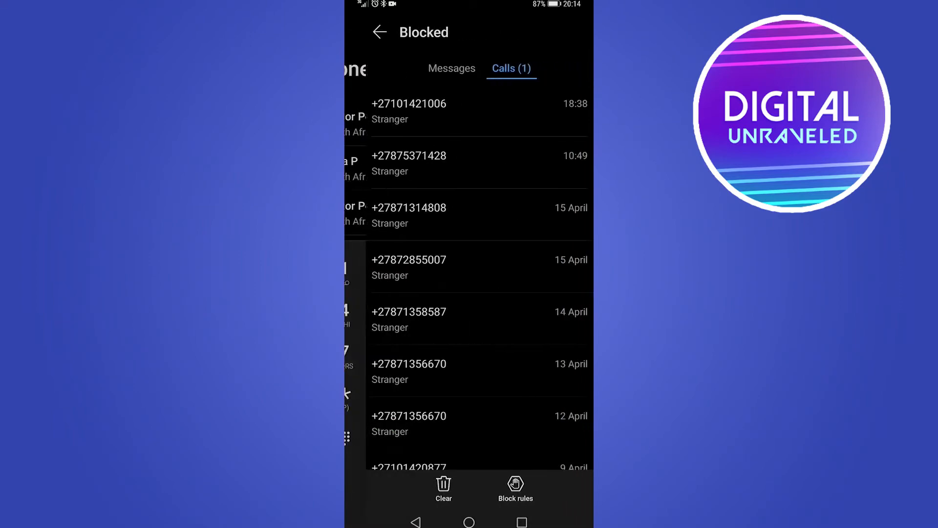
pyautogui.click(440, 71)
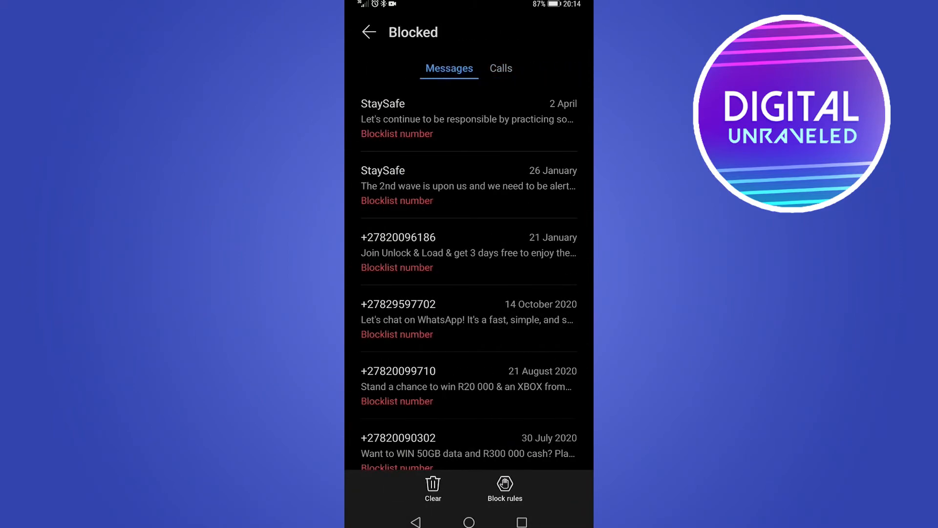
pyautogui.click(500, 69)
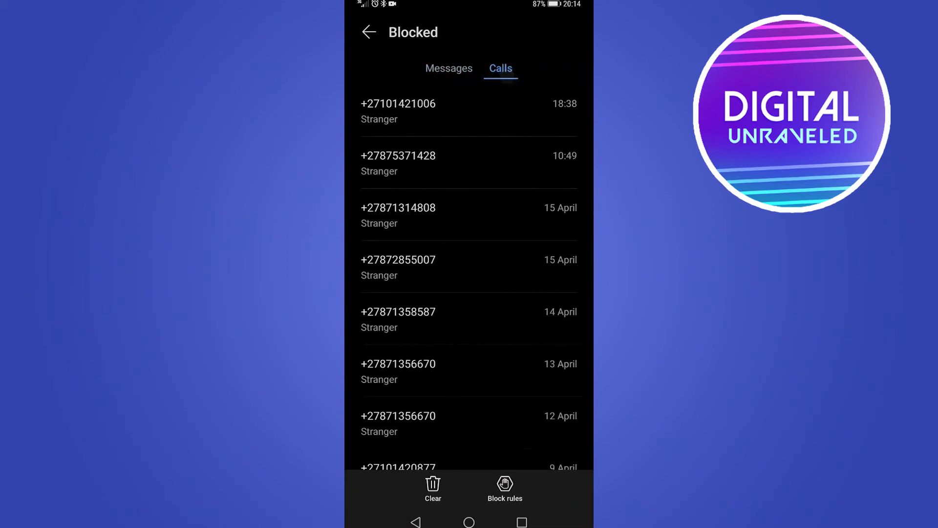
pyautogui.scroll(-10, 491, 386)
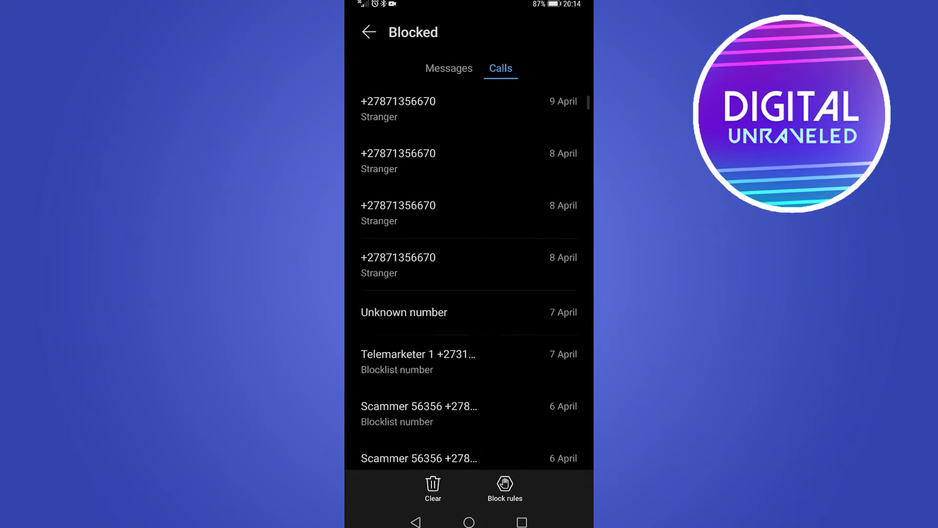
pyautogui.scroll(-5, 469, 293)
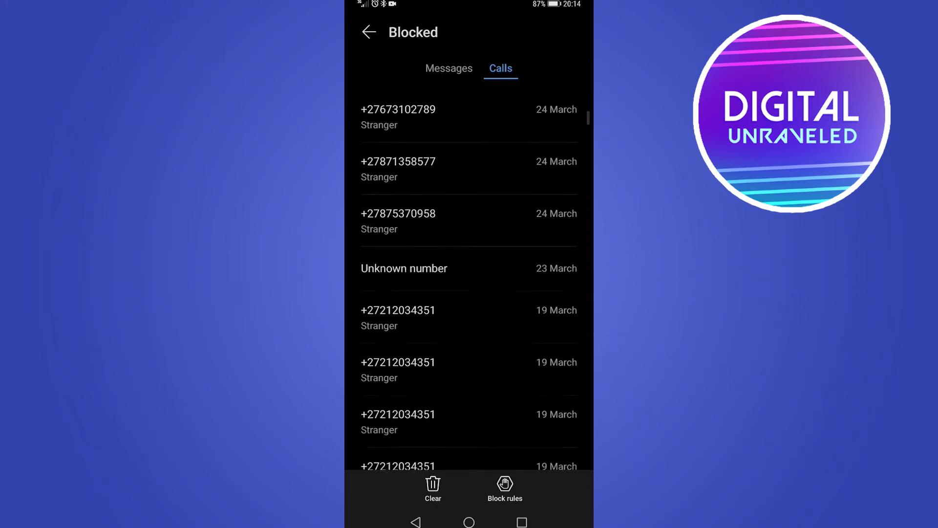
pyautogui.scroll(10, 492, 339)
pyautogui.scroll(5, 493, 340)
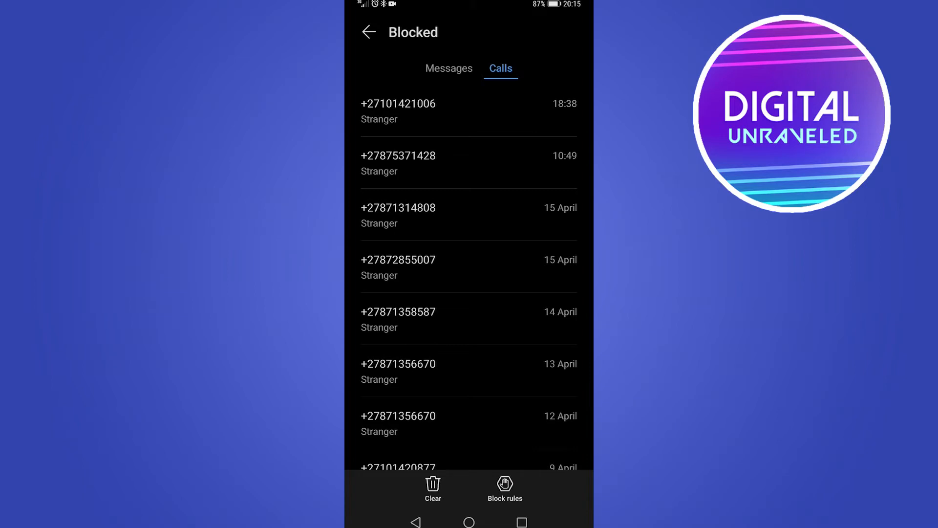
# - Review Call block rules, confirming unknown and private/withheld numbers are blocked, then return to Block rules
pyautogui.click(504, 488)
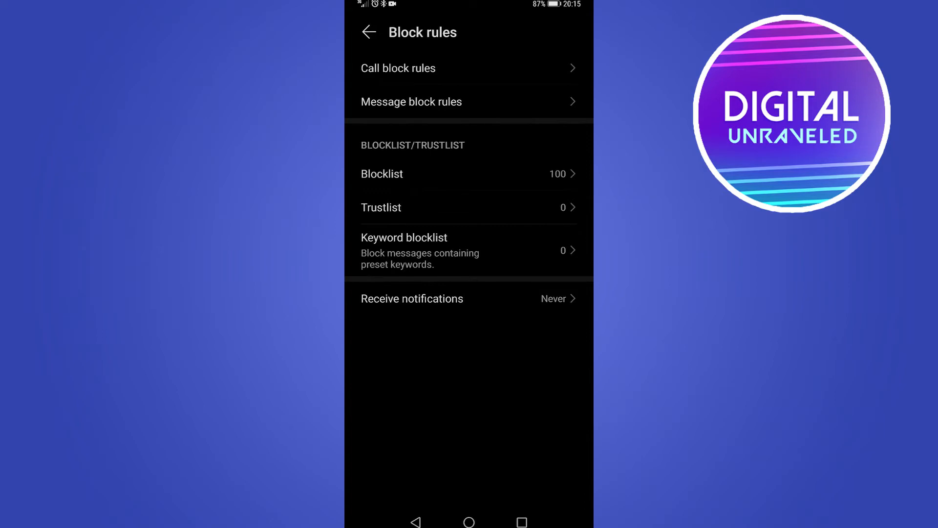
pyautogui.click(507, 71)
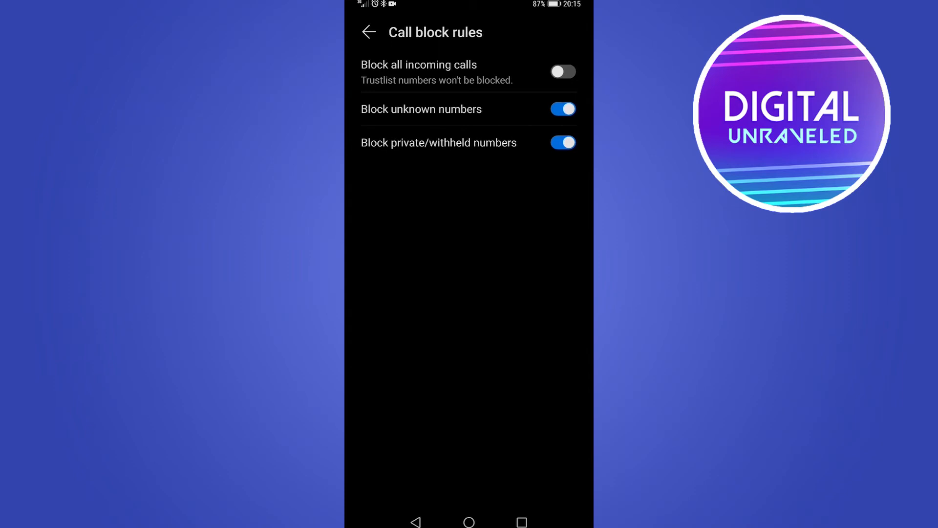
pyautogui.click(415, 521)
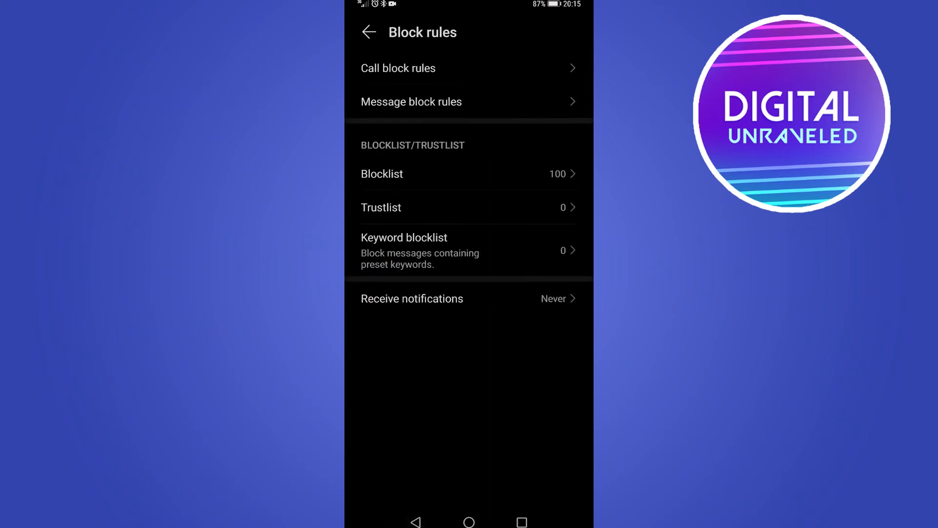
# - Check Message block rules with unknown-number blocking off, then return to the blocked Calls list
pyautogui.click(486, 104)
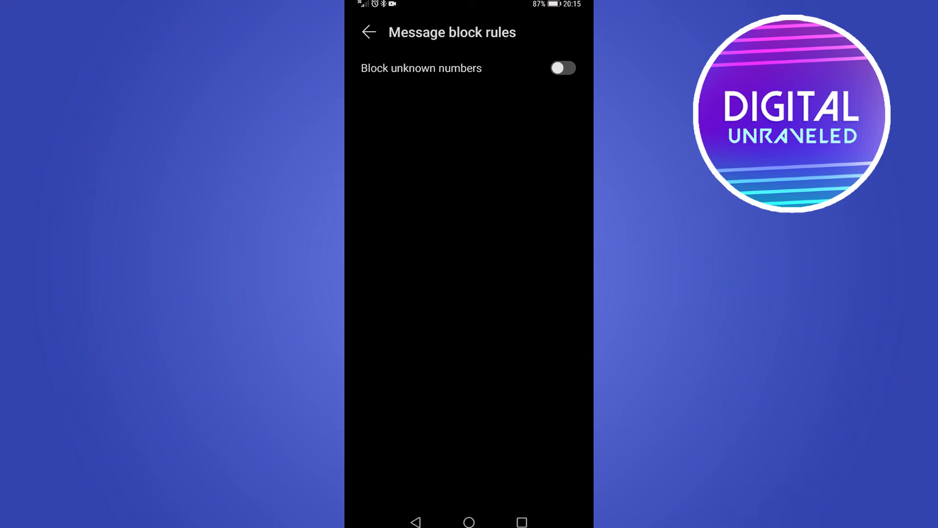
pyautogui.click(416, 521)
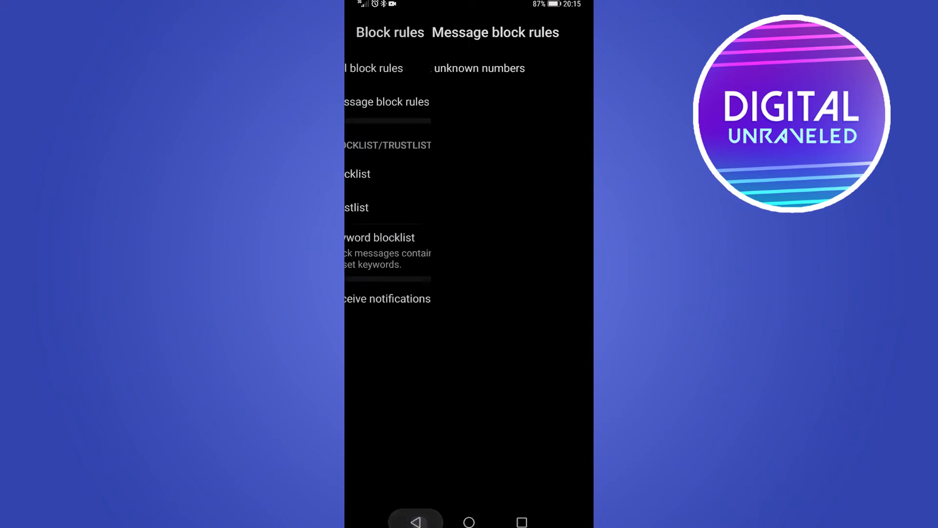
pyautogui.click(415, 521)
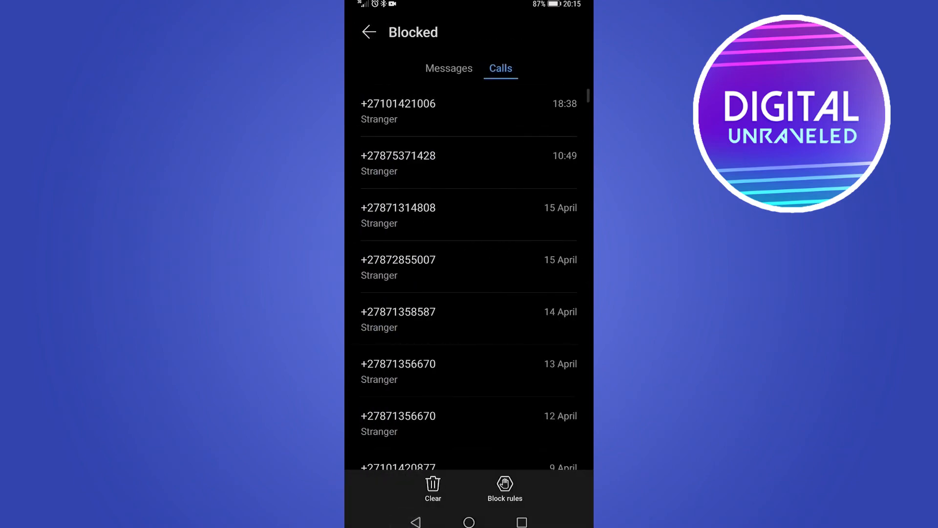
pyautogui.click(449, 69)
pyautogui.moveTo(498, 359)
pyautogui.mouseDown()
pyautogui.moveTo(528, 110)
pyautogui.moveTo(498, 306)
pyautogui.moveTo(511, 110)
pyautogui.mouseUp()
pyautogui.click(501, 69)
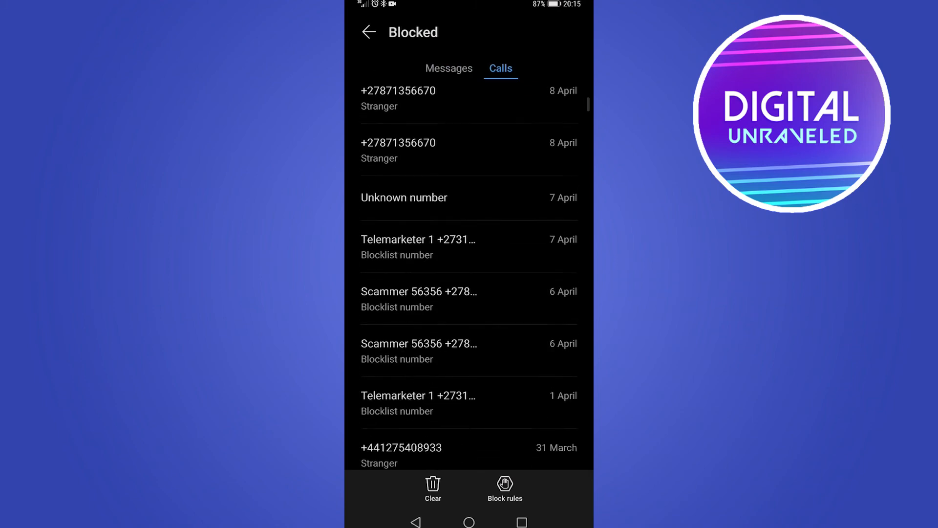
pyautogui.moveTo(511, 147); pyautogui.dragTo(507, 440)
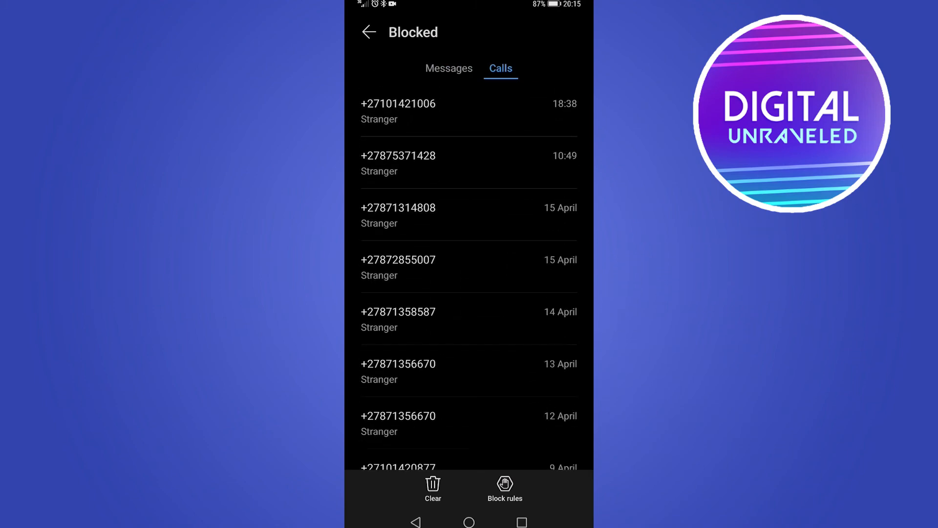
# - From the home screen, reopen Phone's Blocked calls list, review it, and return home
pyautogui.click(469, 521)
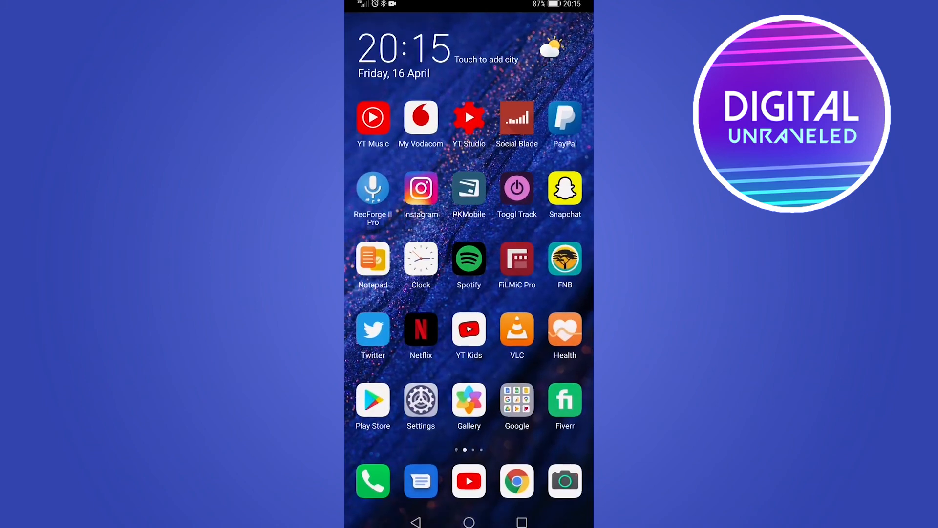
pyautogui.click(373, 481)
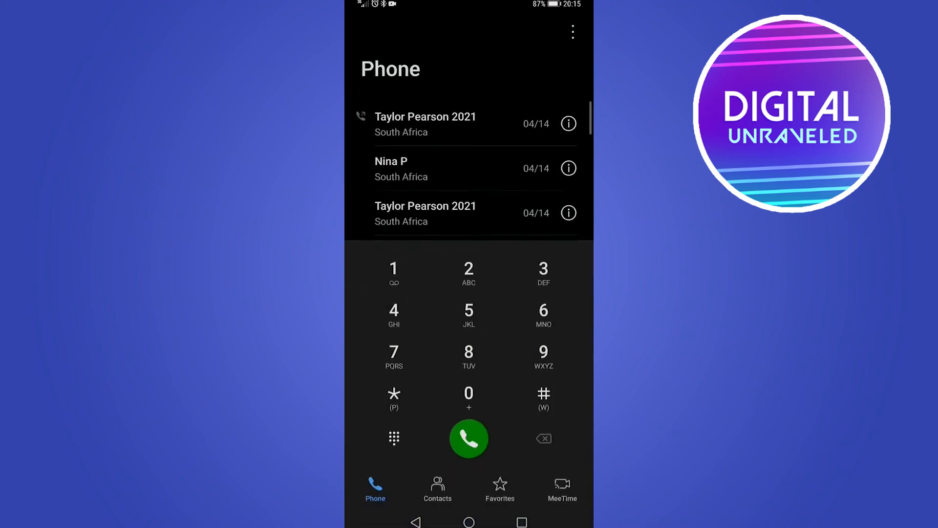
pyautogui.click(572, 34)
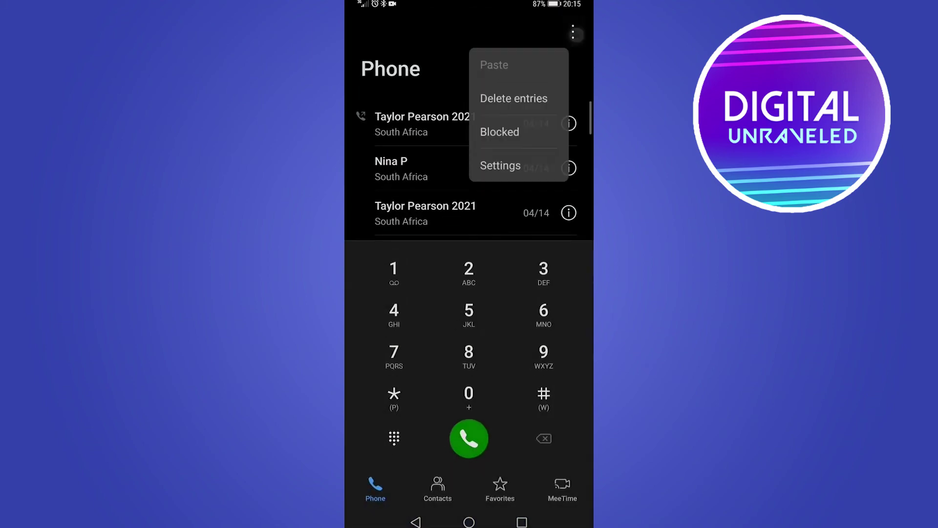
pyautogui.click(514, 132)
pyautogui.scroll(-8, 486, 293)
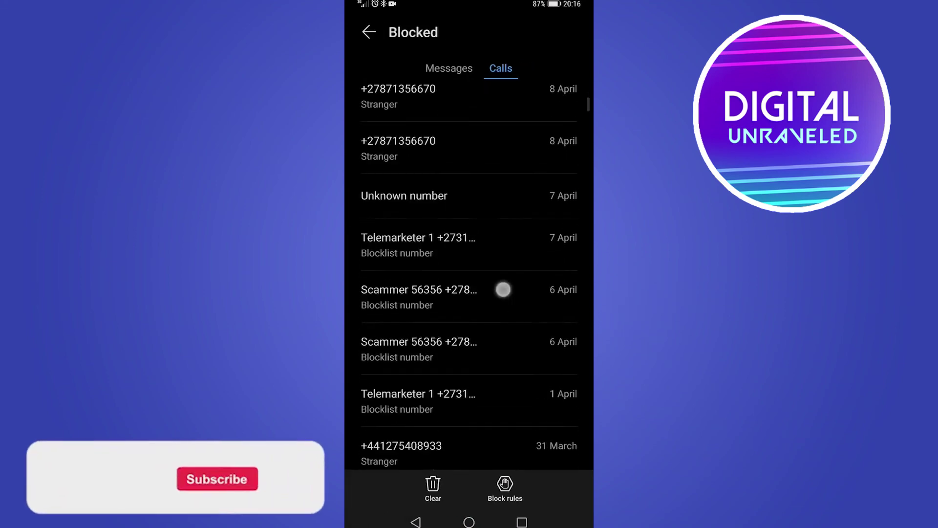
pyautogui.scroll(8, 503, 289)
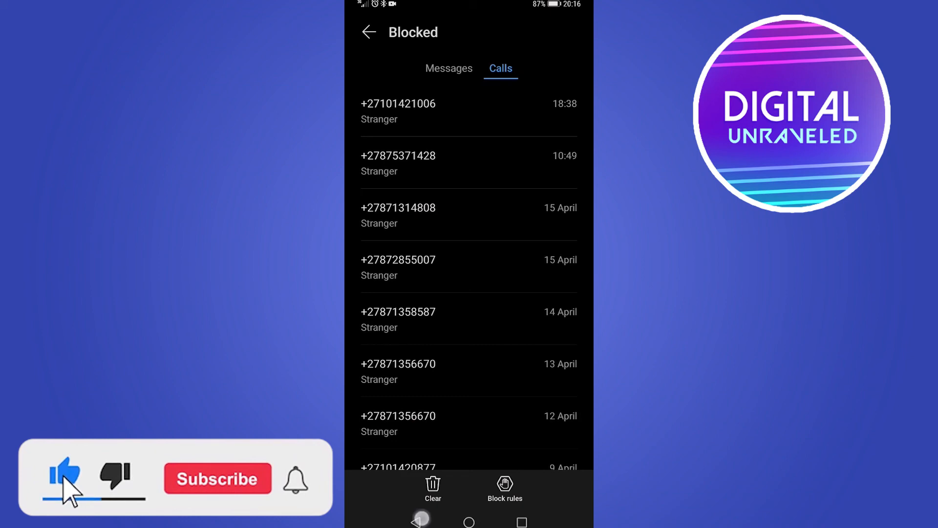
pyautogui.click(415, 521)
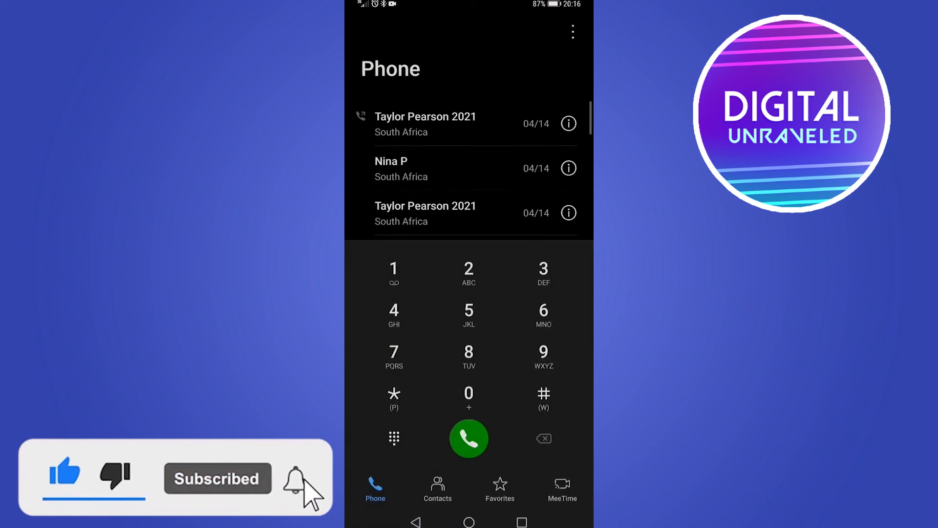
pyautogui.click(468, 522)
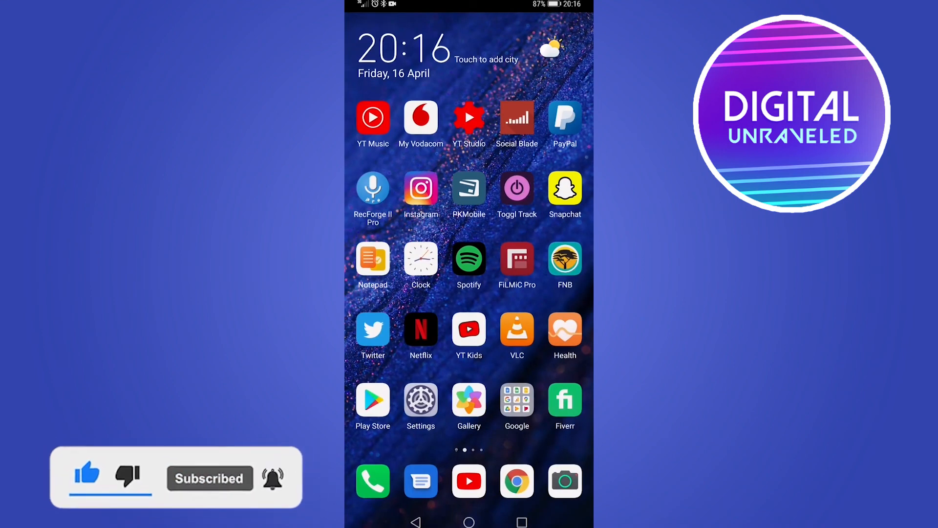